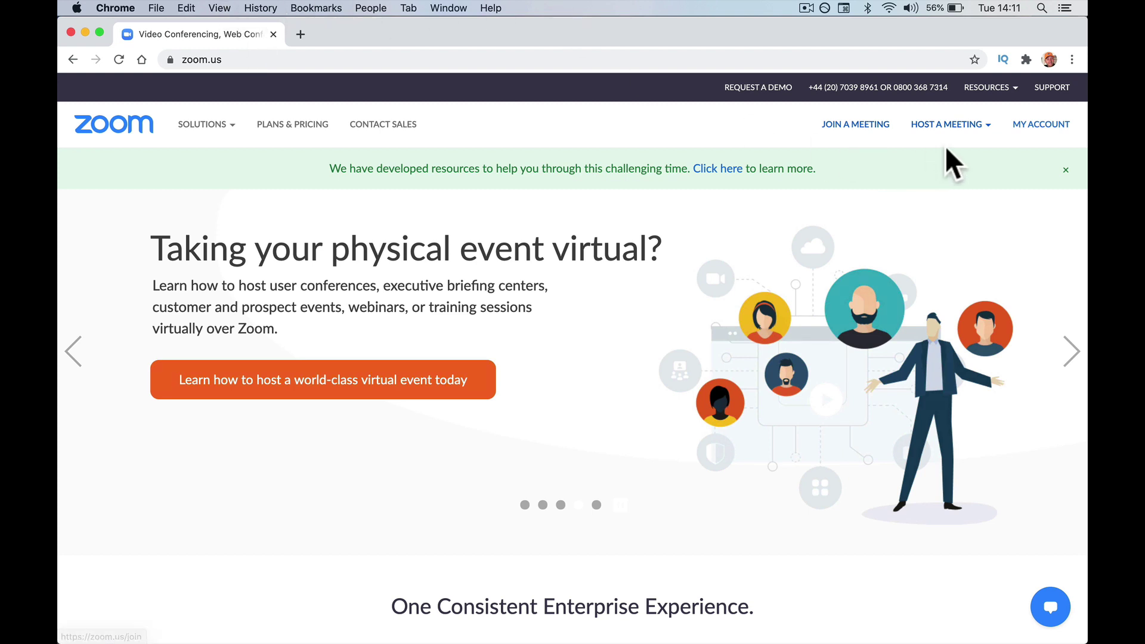
Host a new Zoom meeting with video on and open it in the Zoom desktop app
mouse_move(1003, 127)
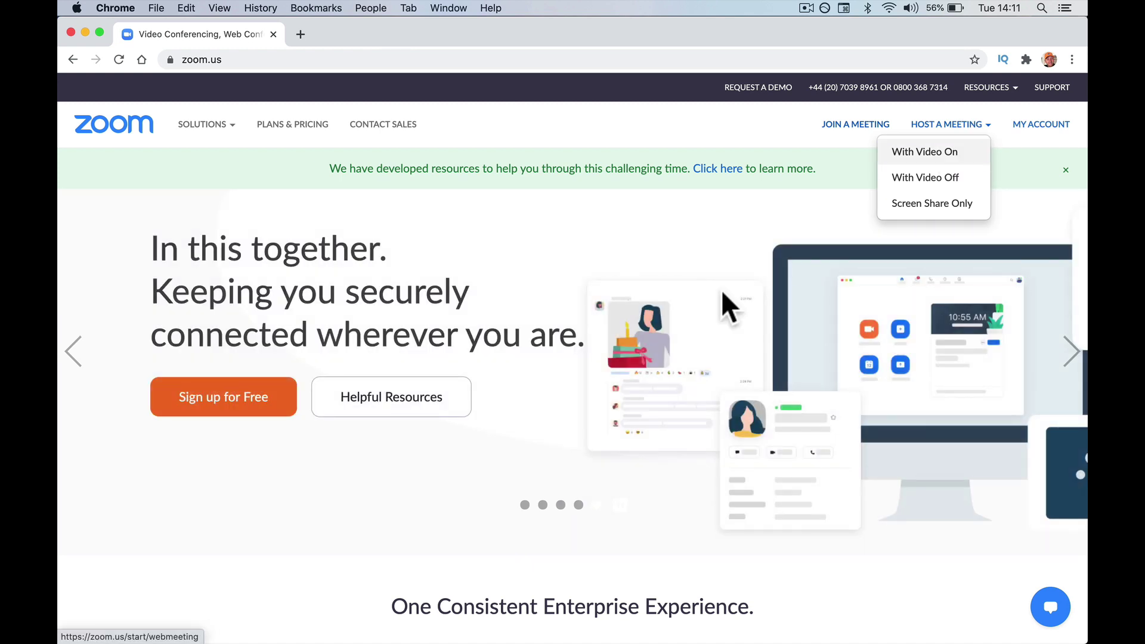
left_click(924, 151)
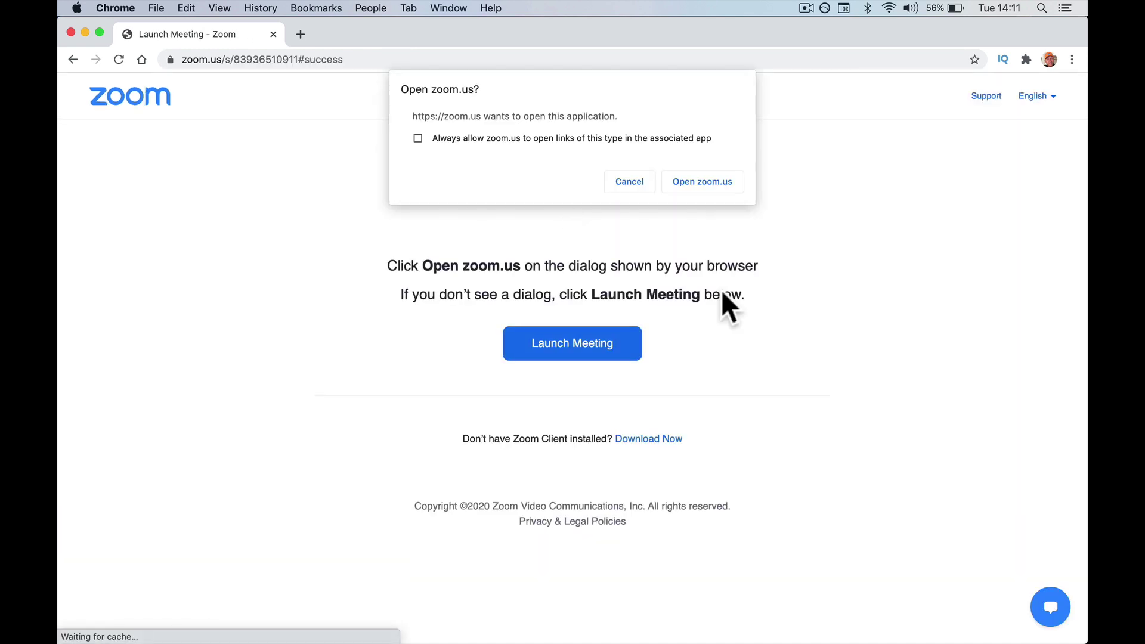
left_click(724, 180)
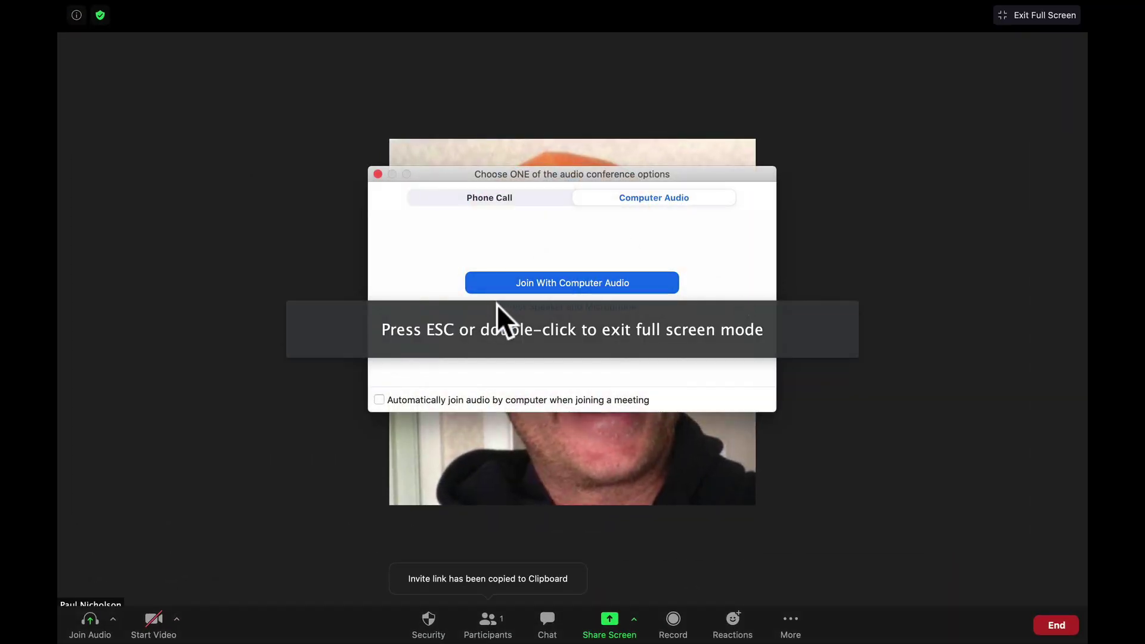
Join the meeting with computer audio, start the video and mute the microphone
left_click(508, 286)
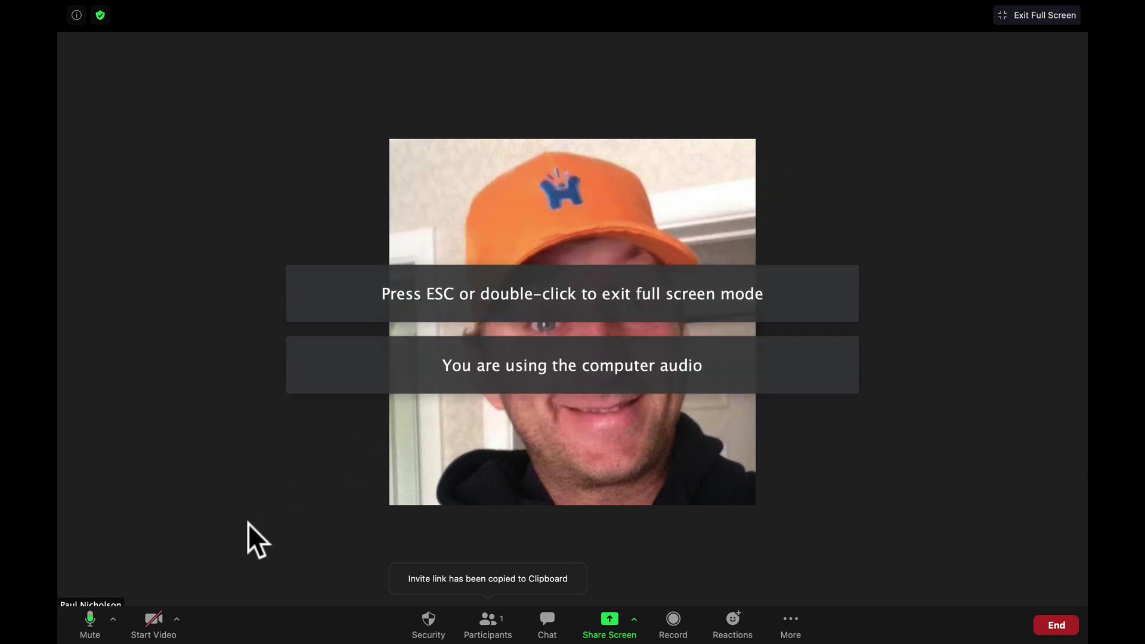
left_click(150, 623)
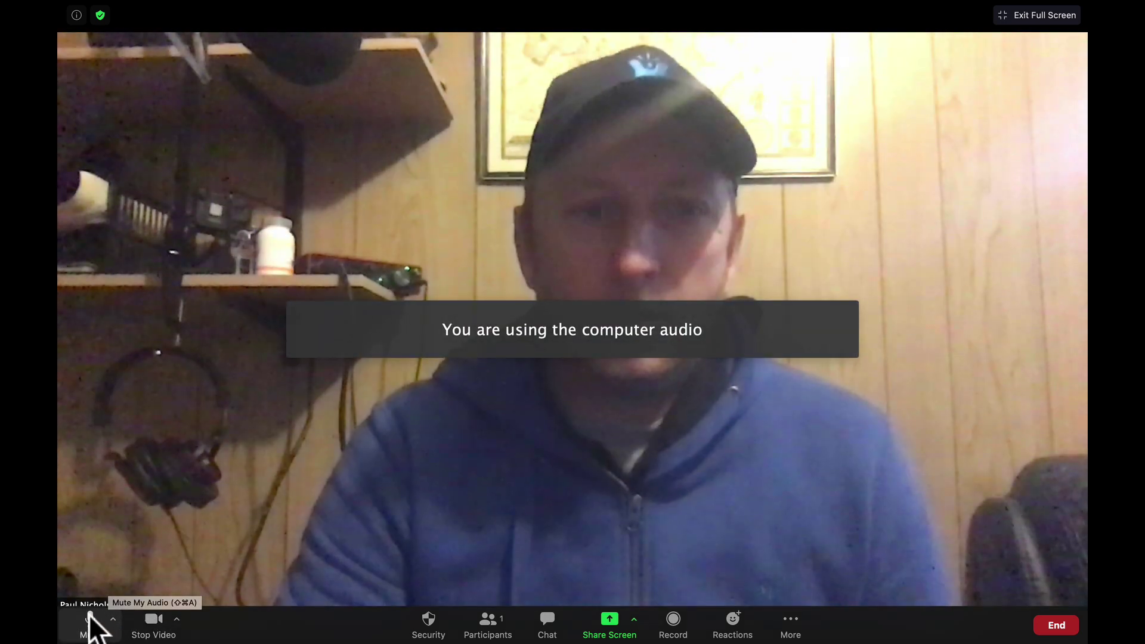
left_click(90, 621)
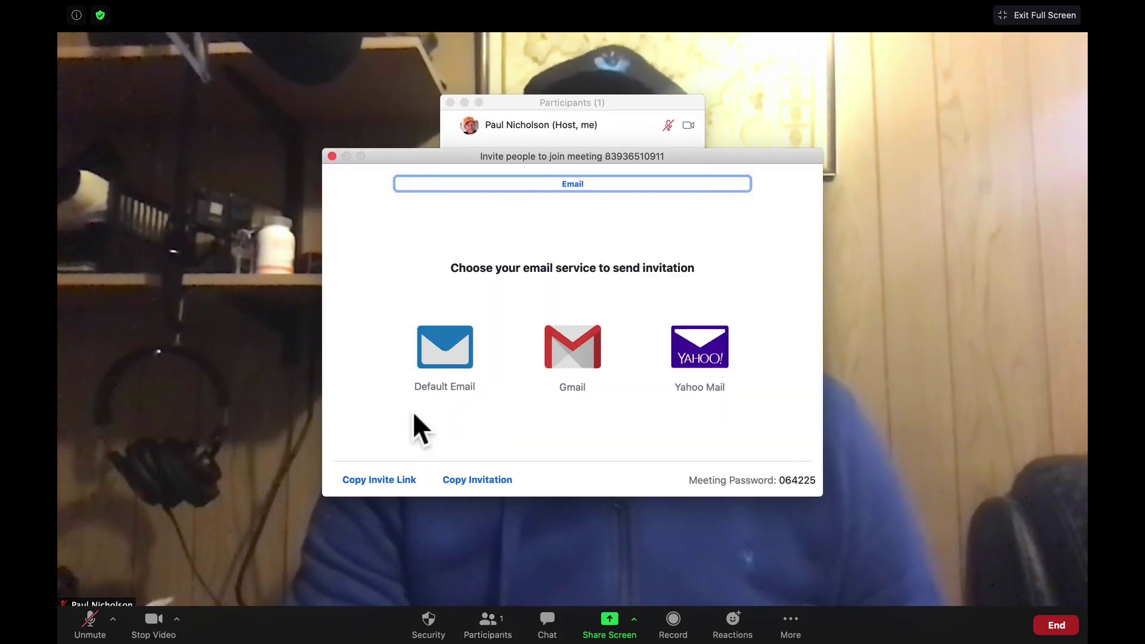
Copy the meeting's invite link and send it as a message in the open WhatsApp chat
left_click(360, 477)
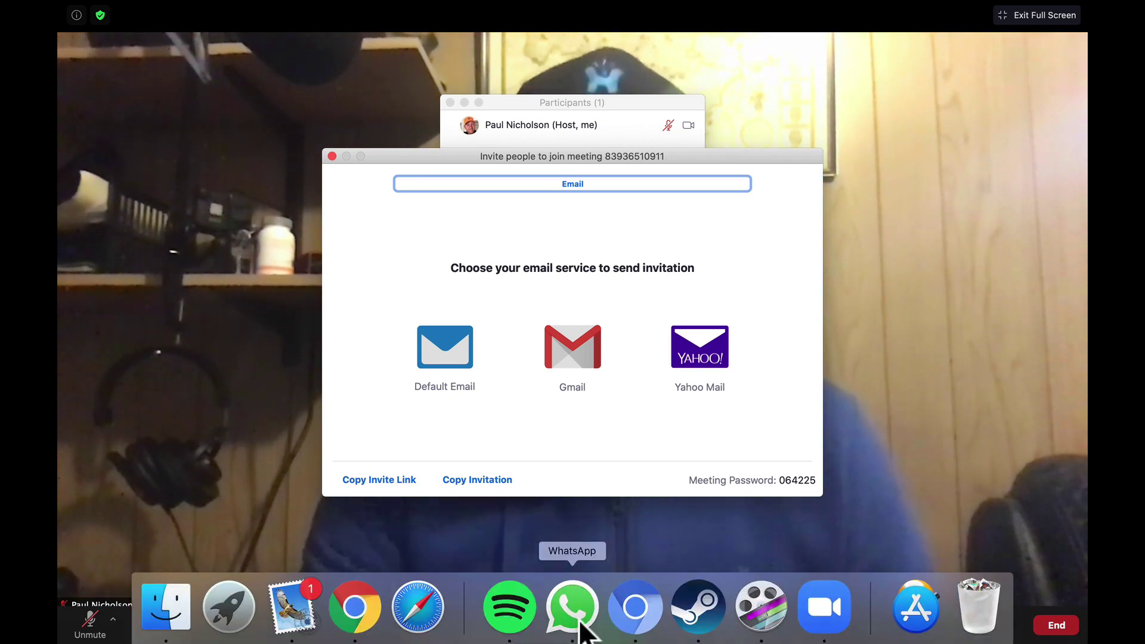
left_click(571, 616)
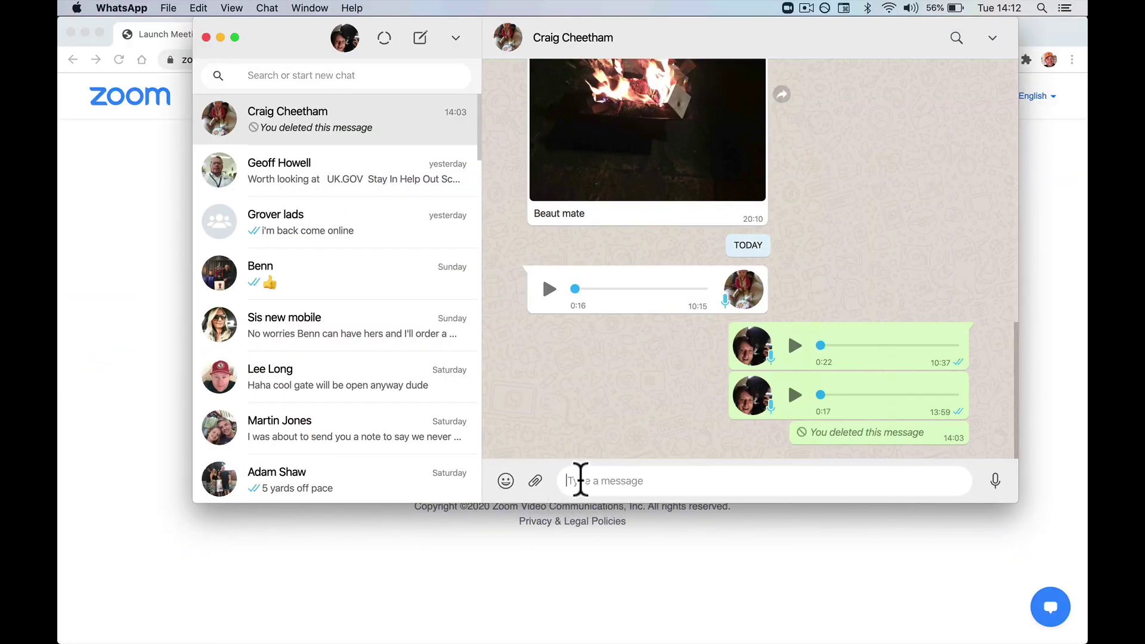
key("super+v")
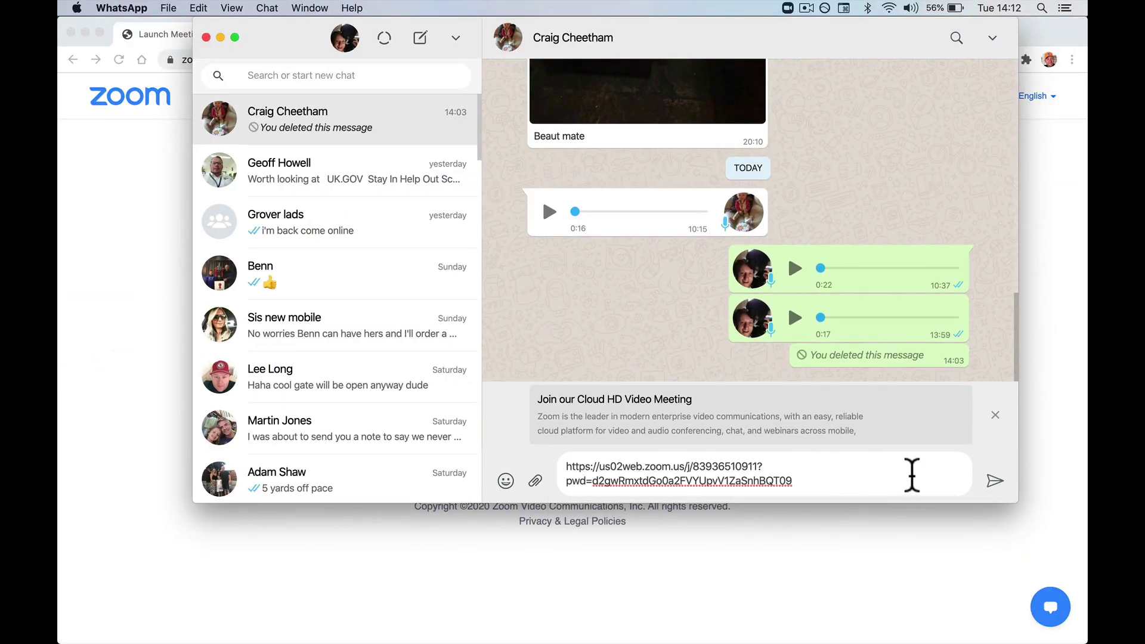
left_click(993, 486)
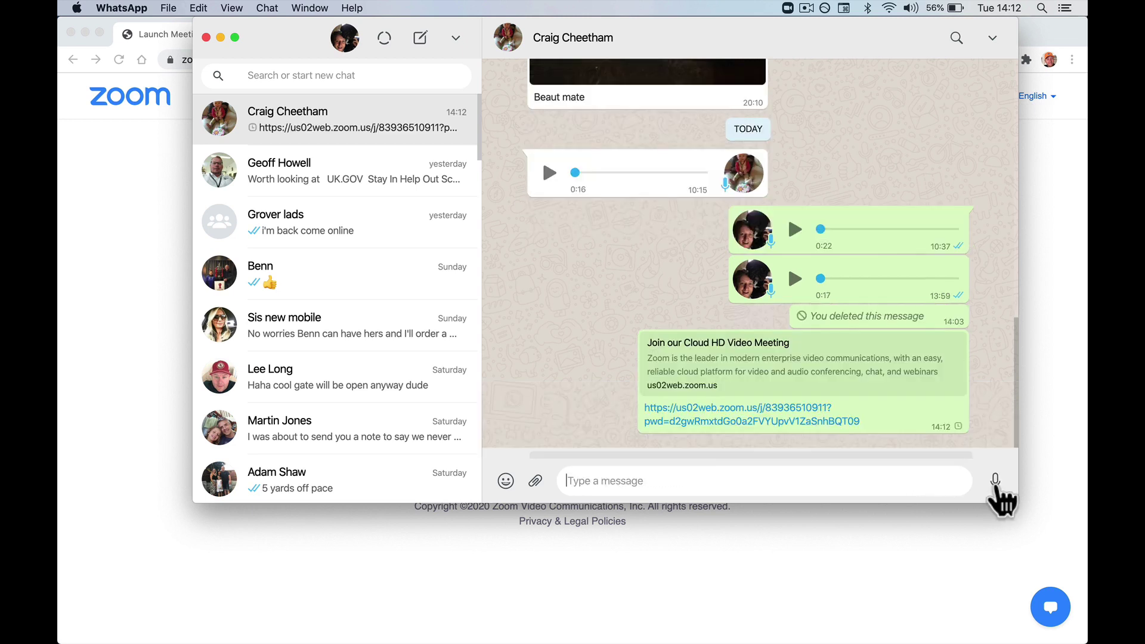
left_click(993, 486)
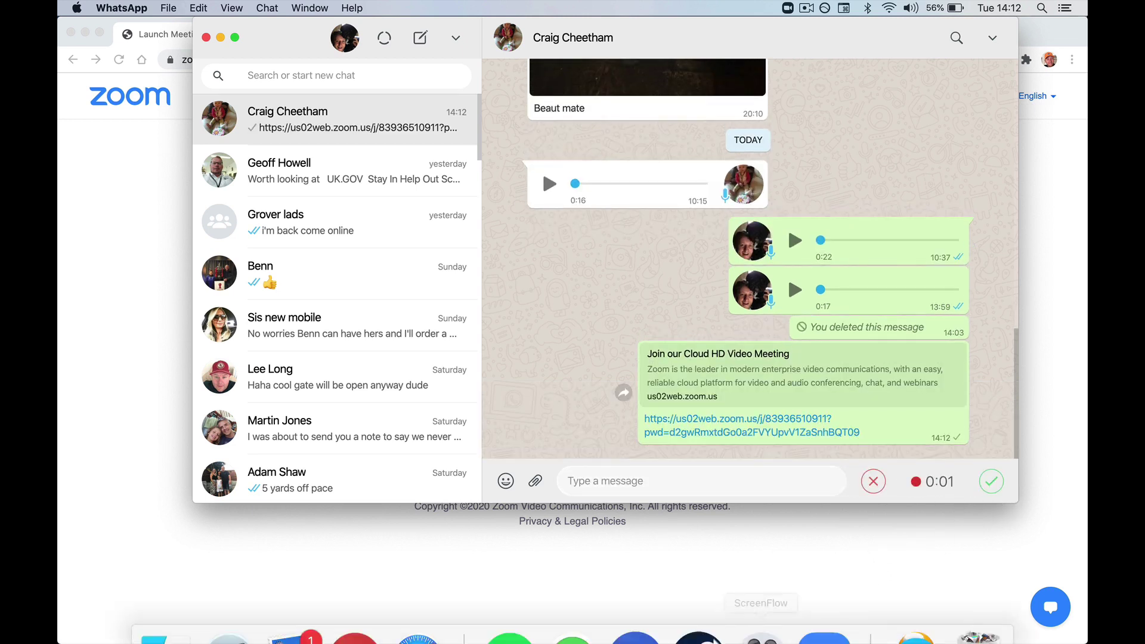
left_click(873, 482)
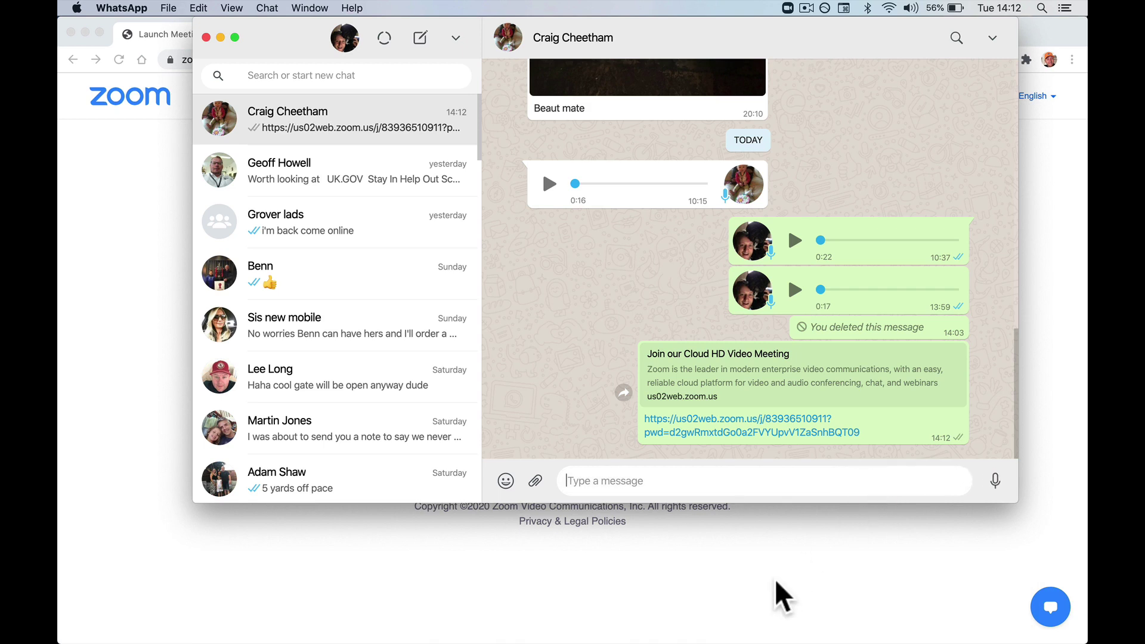
Return to the Zoom meeting and close the invitation and participants windows
left_click(486, 597)
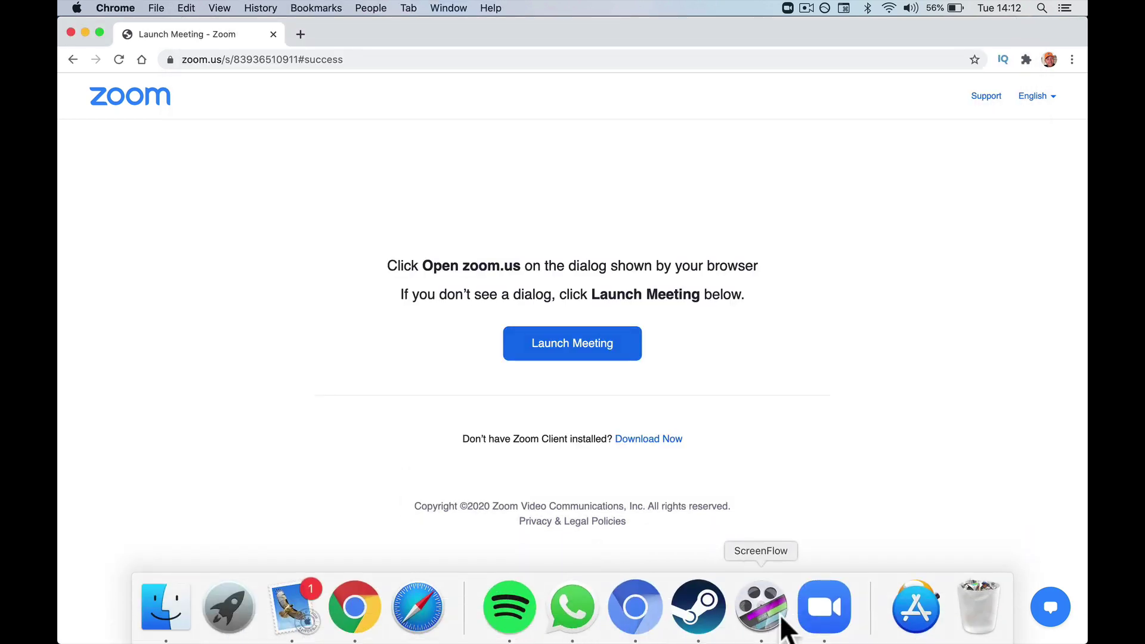
left_click(824, 617)
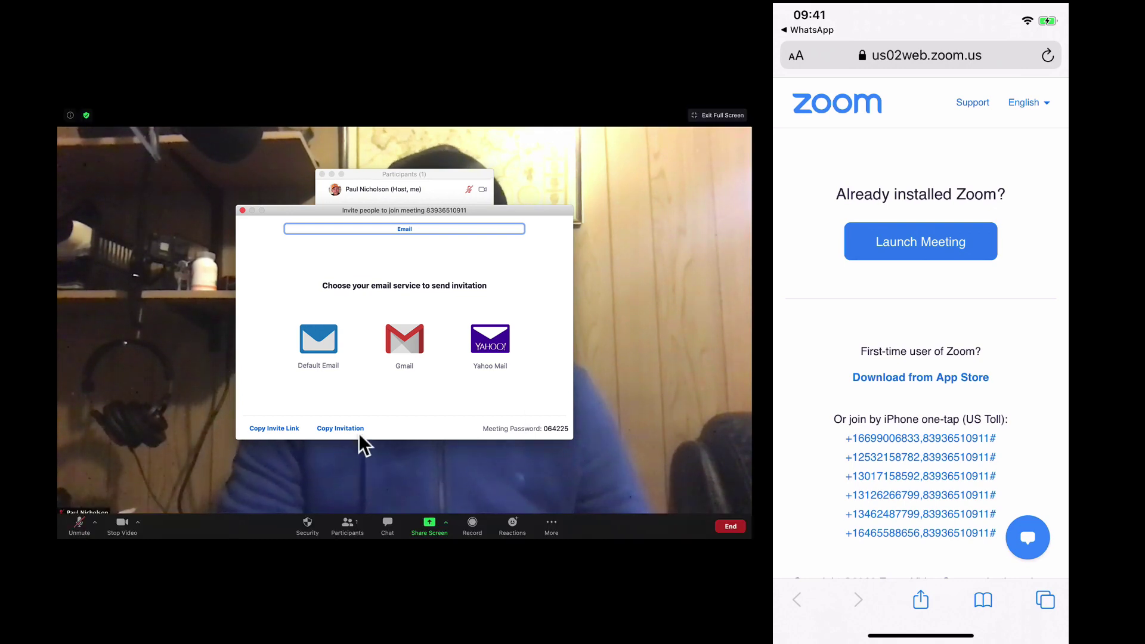
left_click(243, 210)
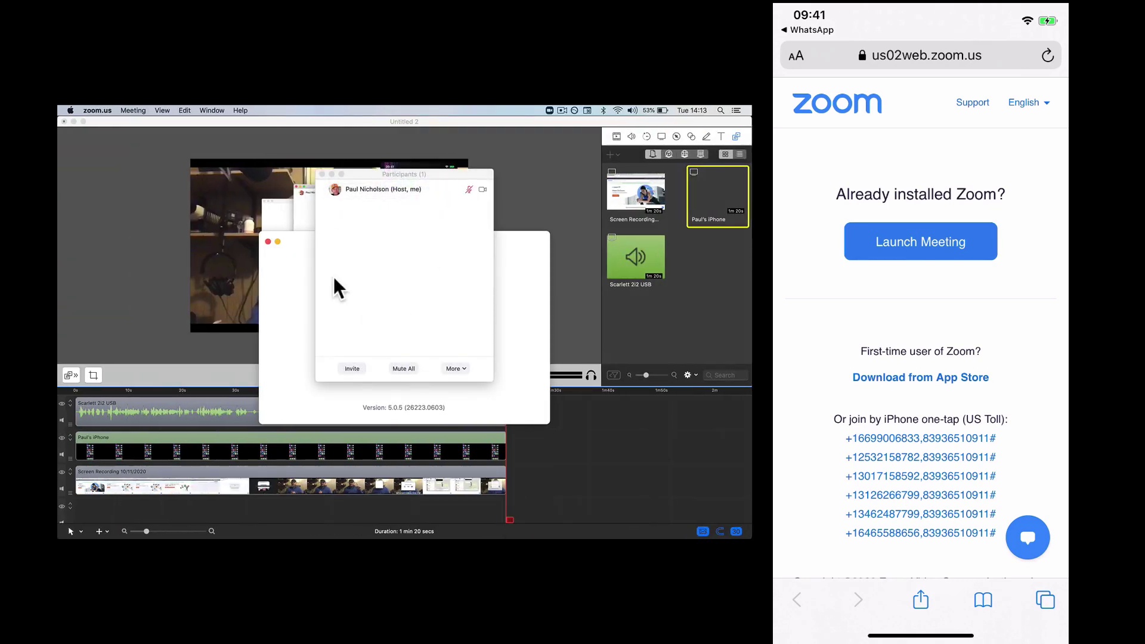
mouse_move(386, 538)
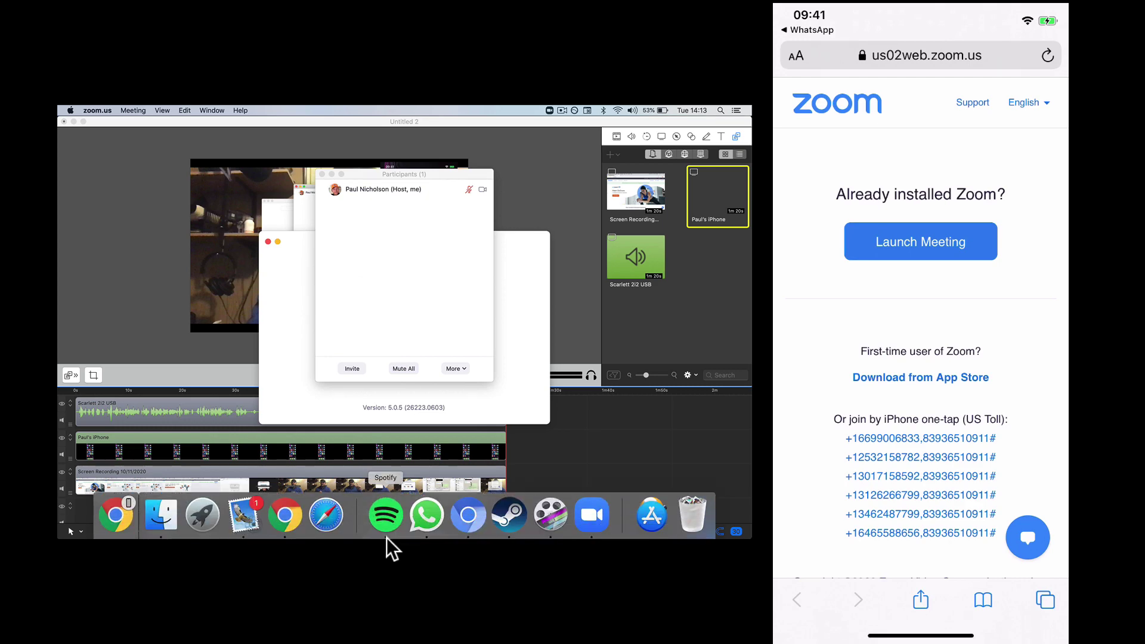
left_click(592, 519)
left_click(322, 173)
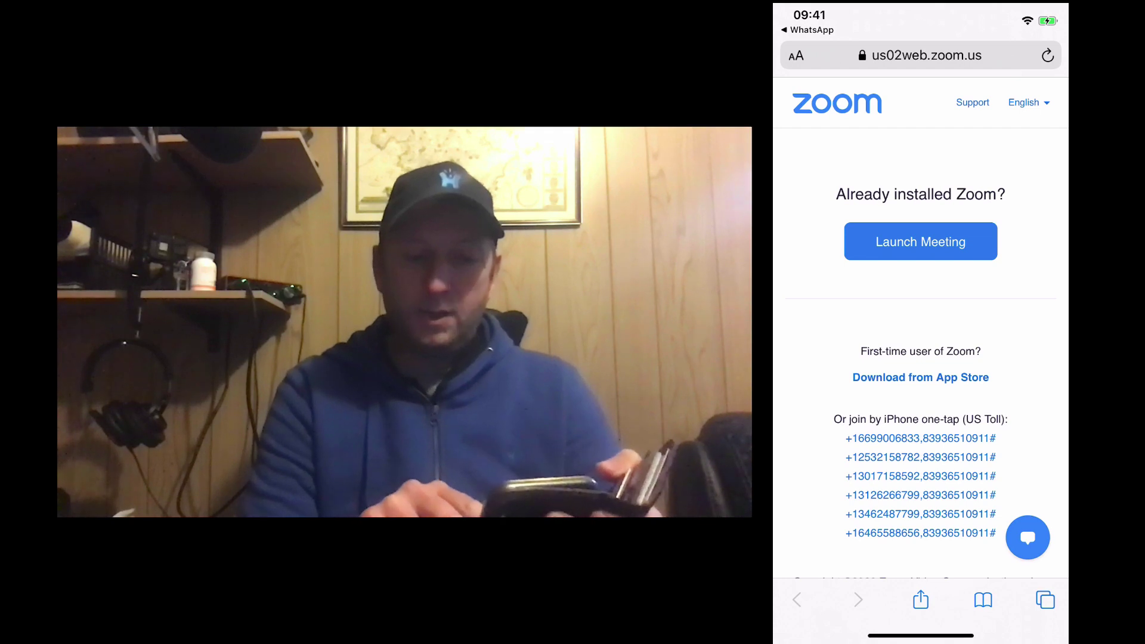
On the phone, download ZOOM Cloud Meetings from the App Store and start joining a meeting
left_click(920, 377)
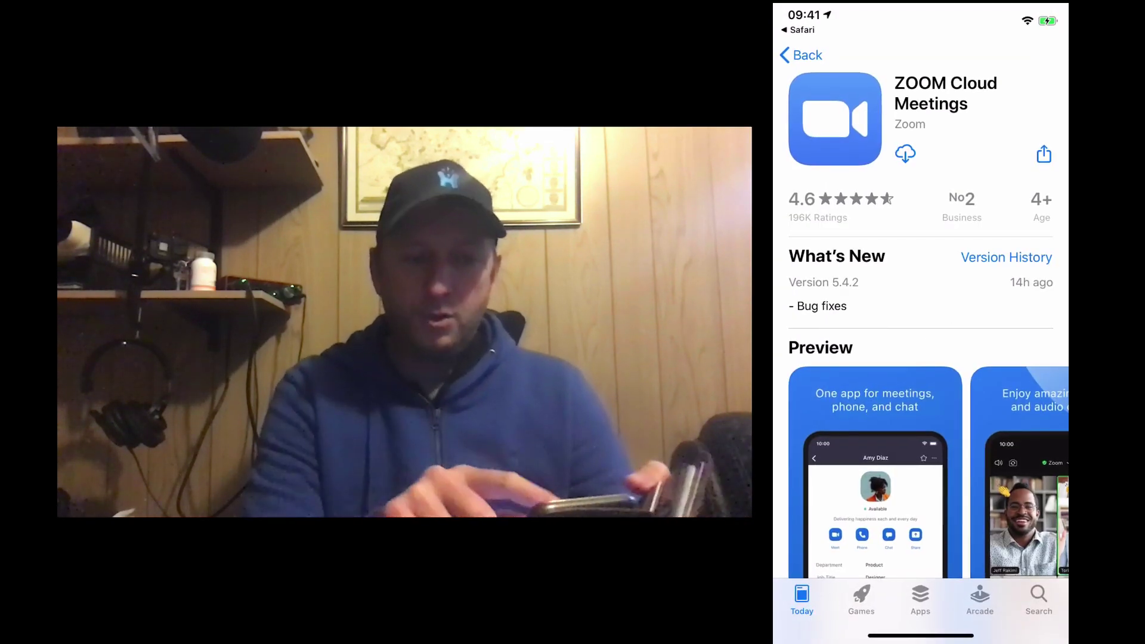
left_click(906, 153)
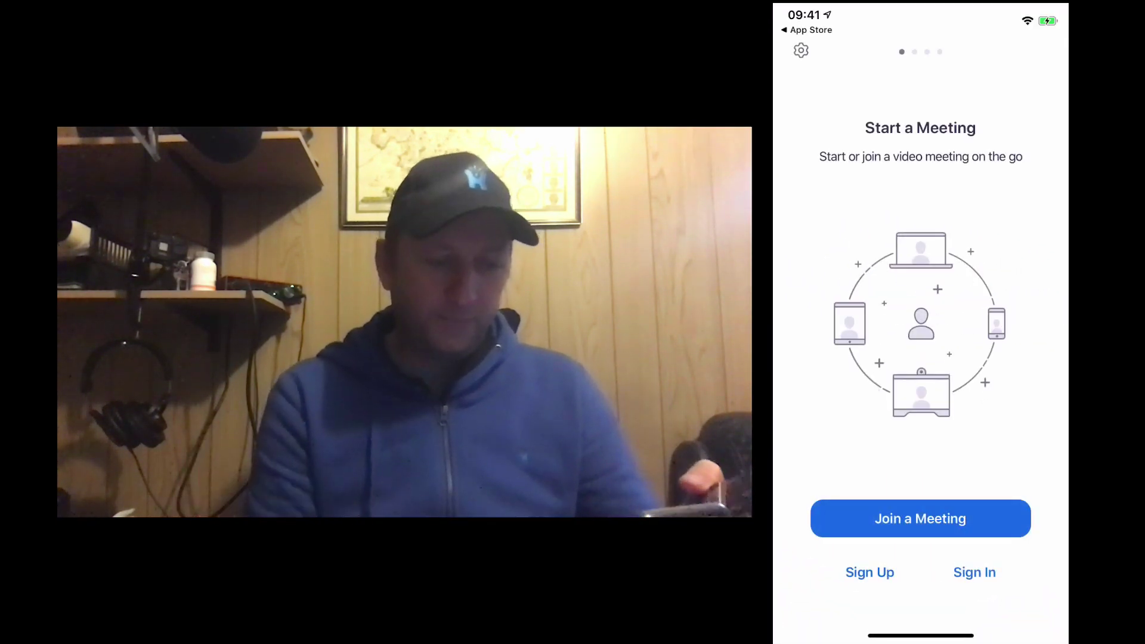
left_click(920, 518)
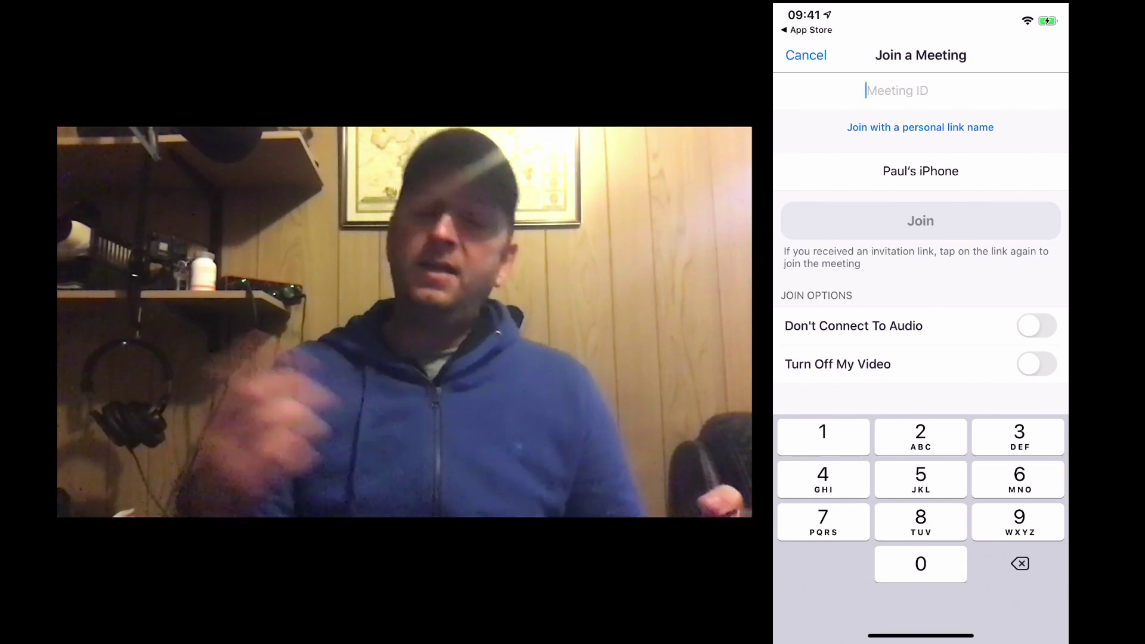
On the computer, look up the meeting ID and password in the invitation window, and close it and the participants list
mouse_move(437, 315)
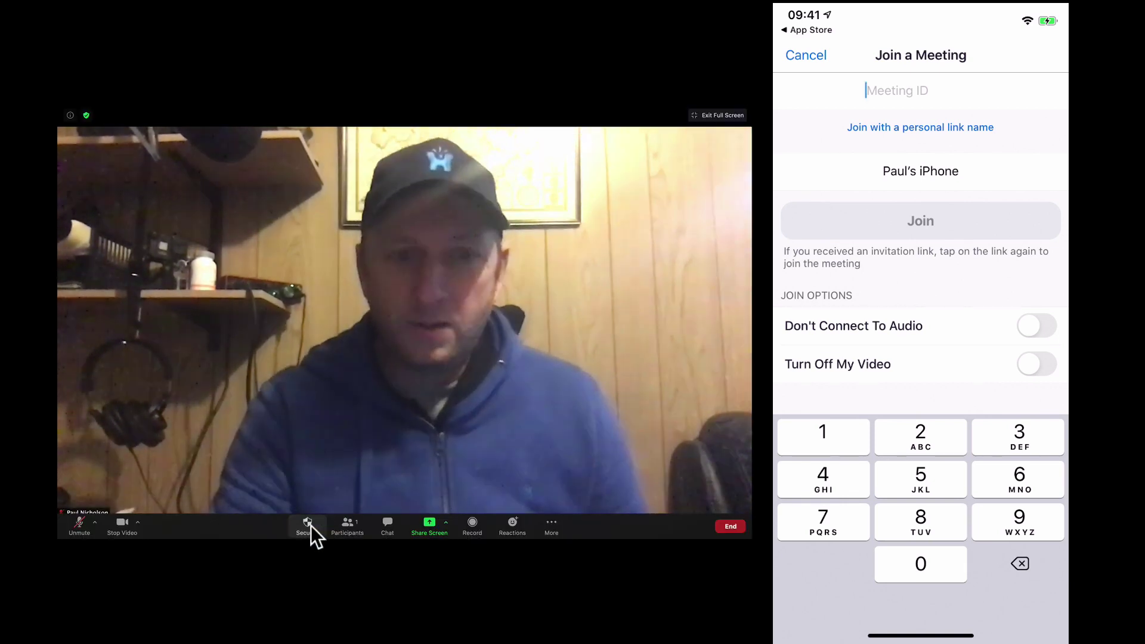
left_click(351, 523)
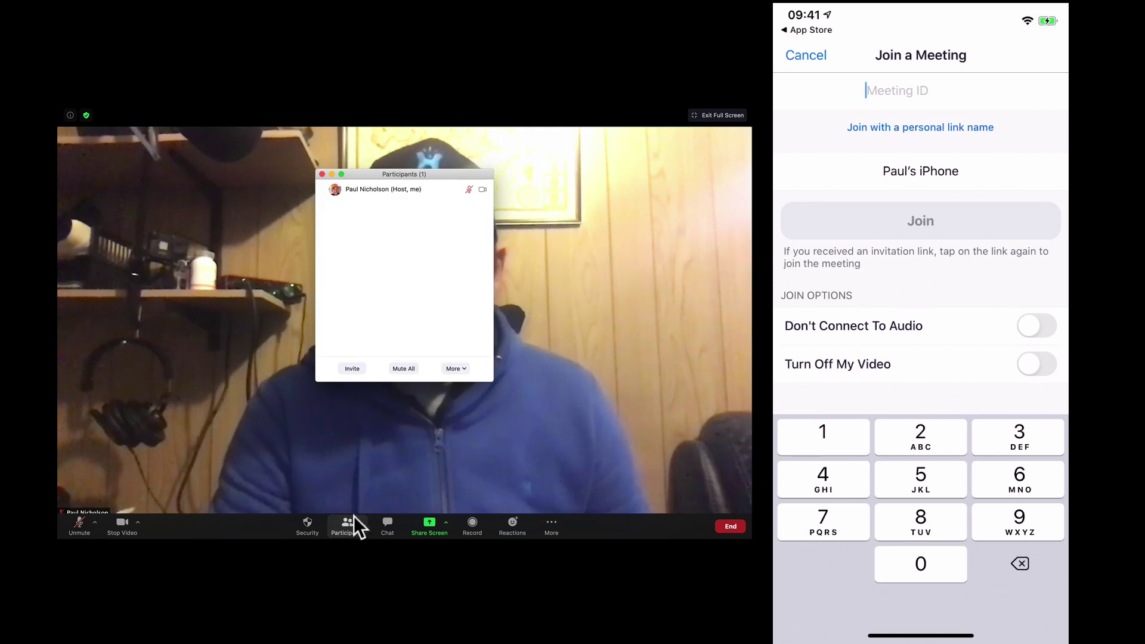
left_click(353, 369)
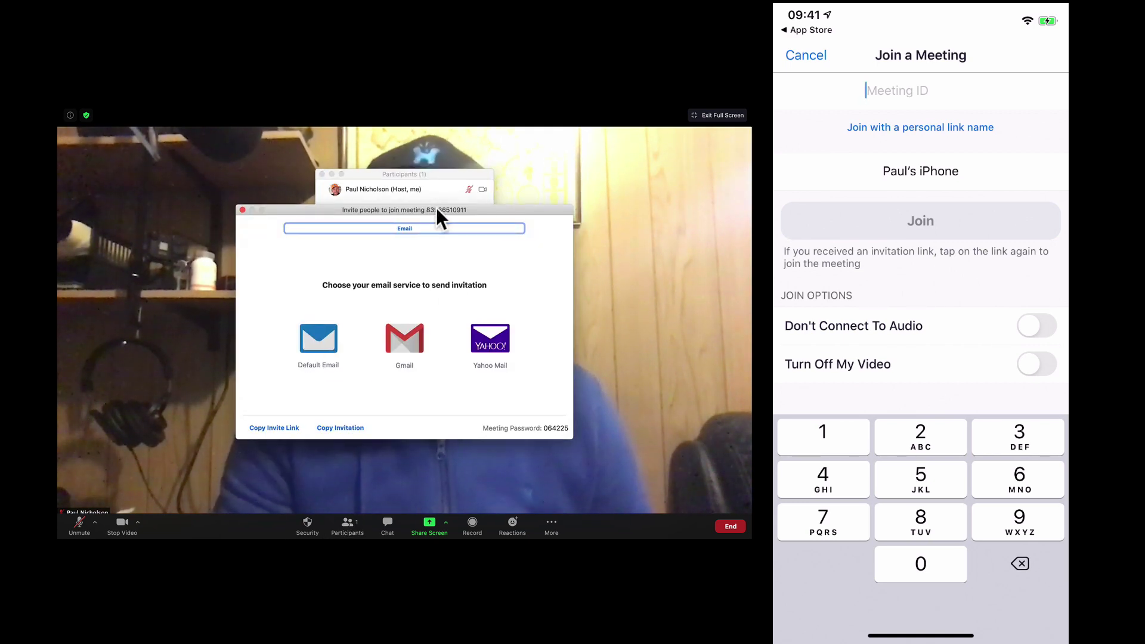
left_click(242, 210)
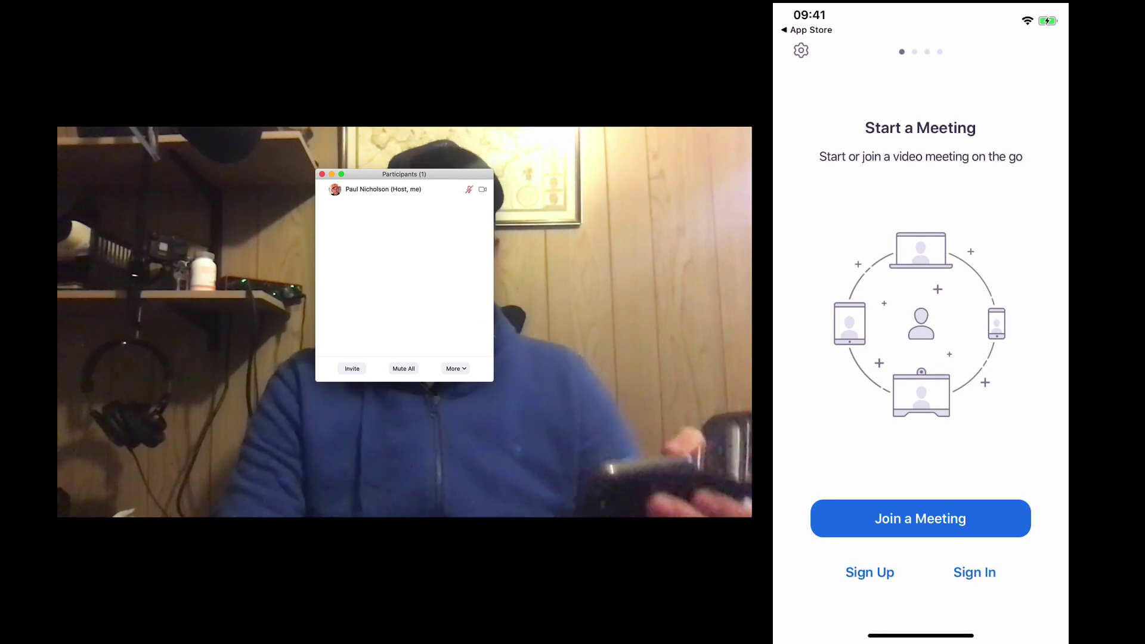
left_click(321, 174)
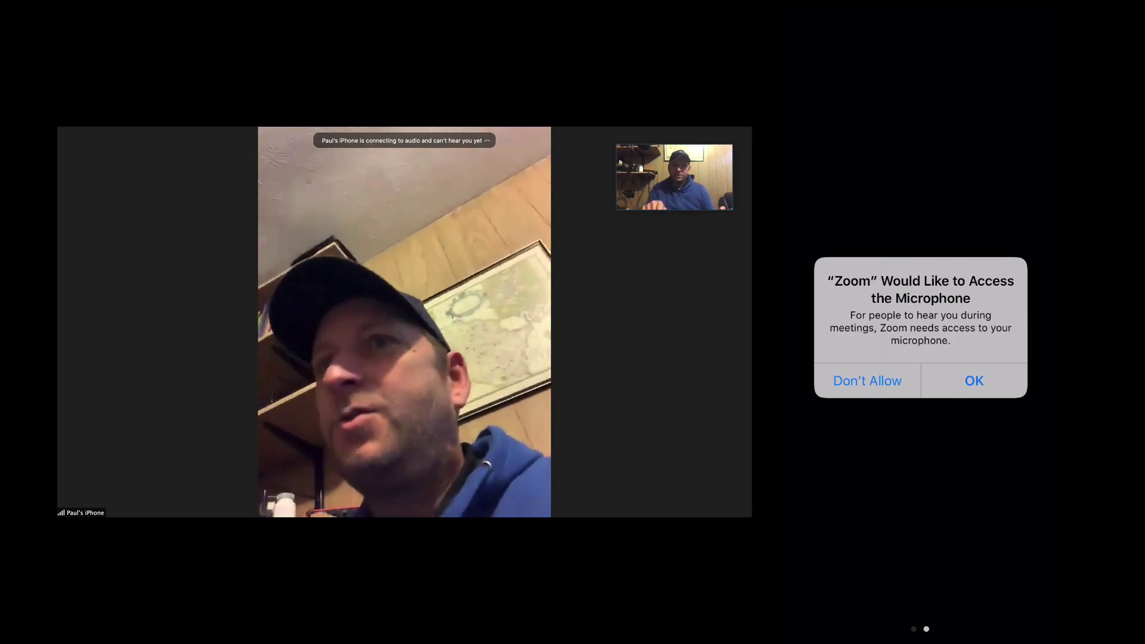
Check the participants list for the joined phone and its audio and video status, and close the list
mouse_move(320, 113)
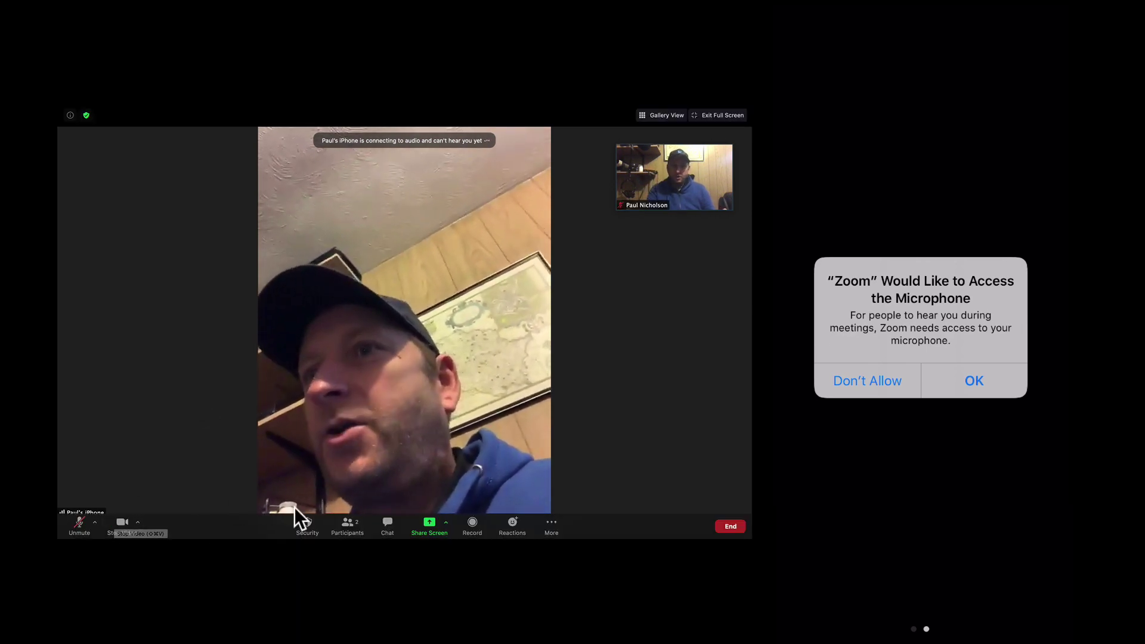
left_click(346, 525)
mouse_move(464, 210)
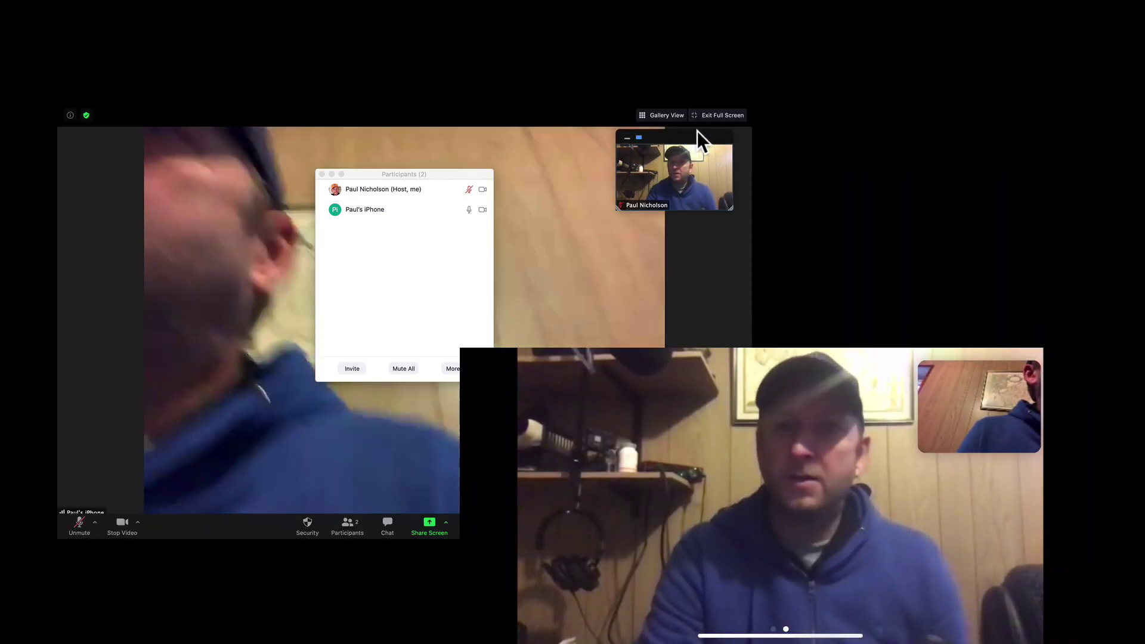
mouse_move(325, 190)
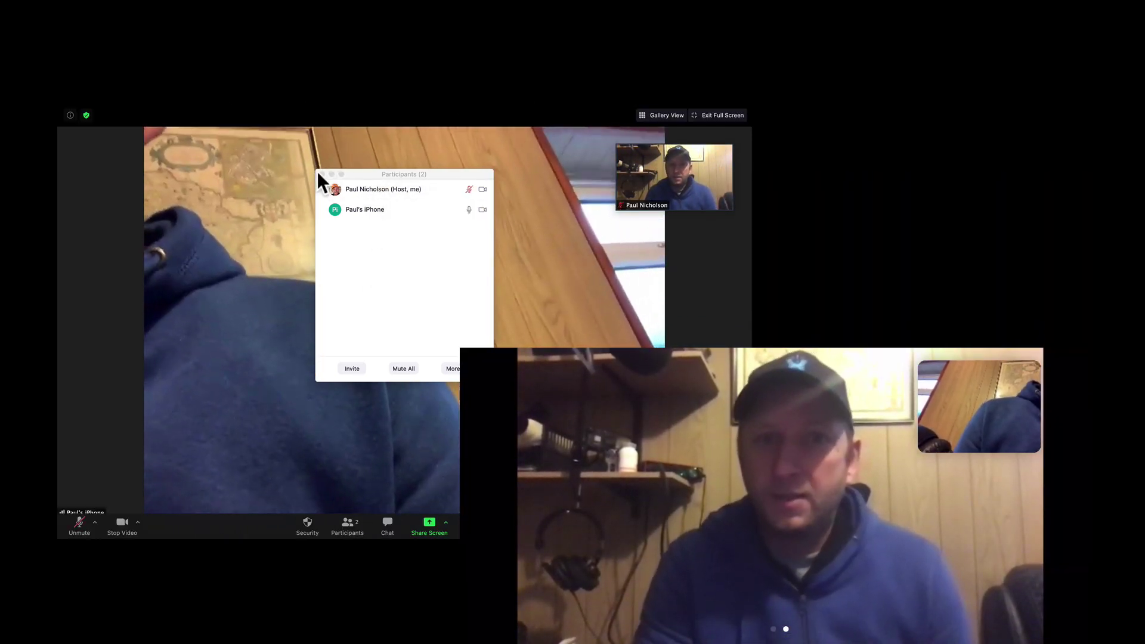
left_click(322, 174)
Switch the meeting to Gallery View and admit the iPhone participant from the waiting room
mouse_move(639, 197)
left_click(656, 115)
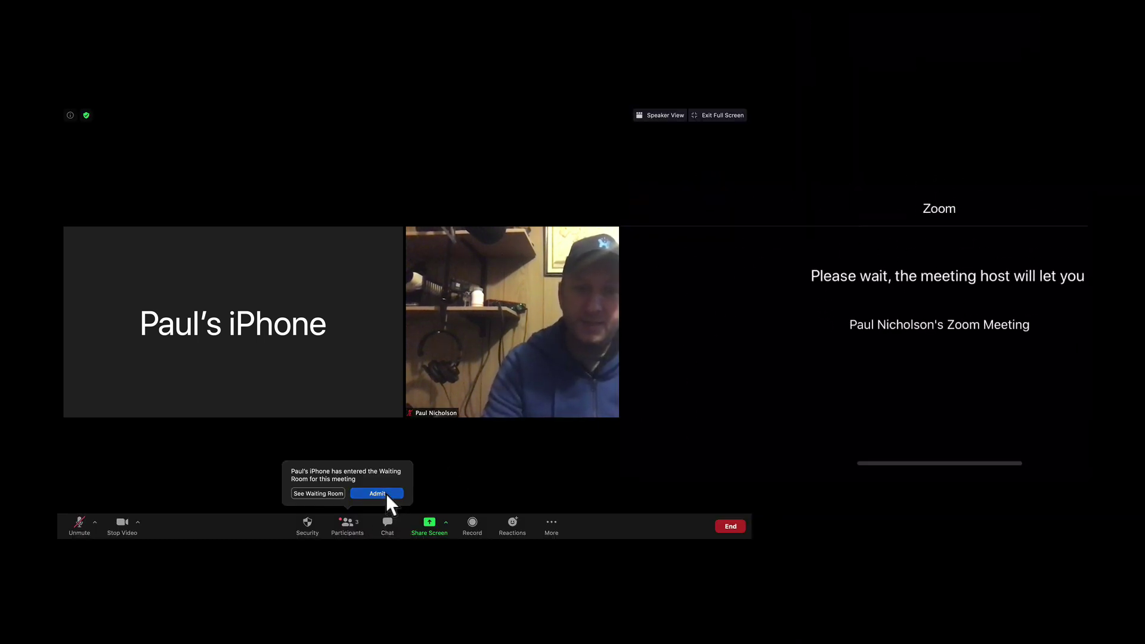
left_click(385, 495)
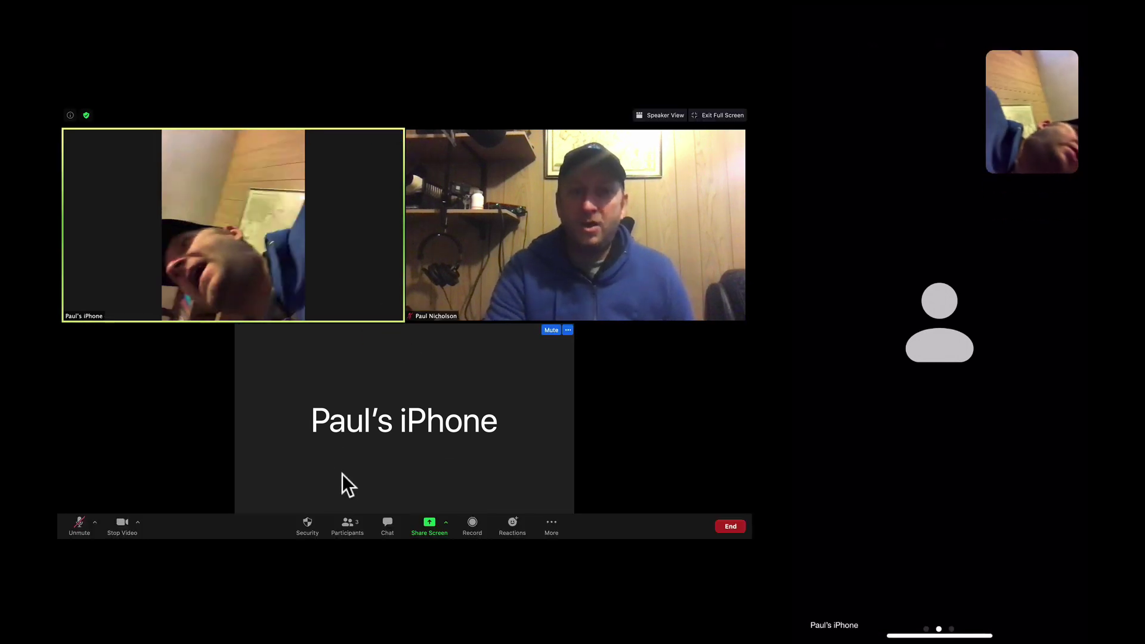
Remove the iPhone participant whose video is off from the meeting and close the participants list
left_click(346, 525)
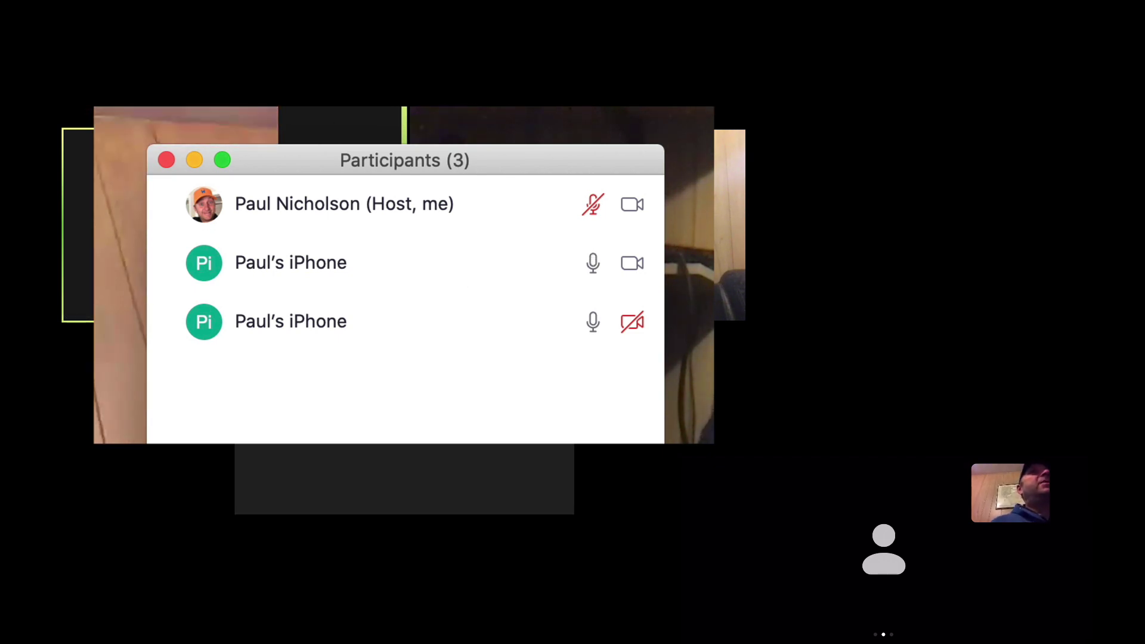
mouse_move(593, 260)
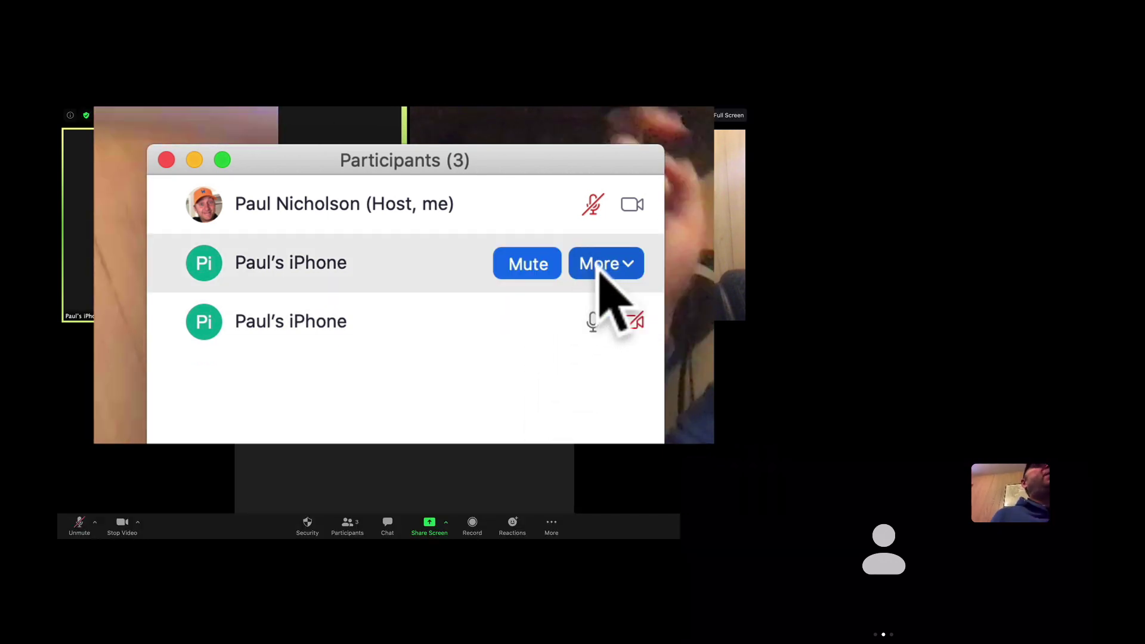
left_click(615, 331)
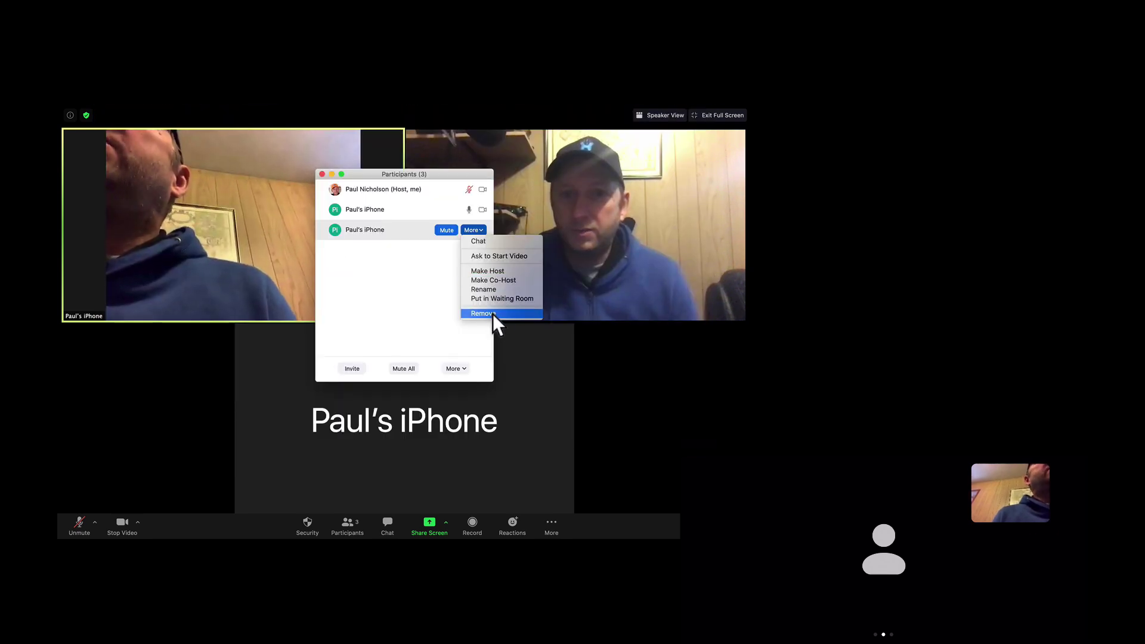
left_click(493, 315)
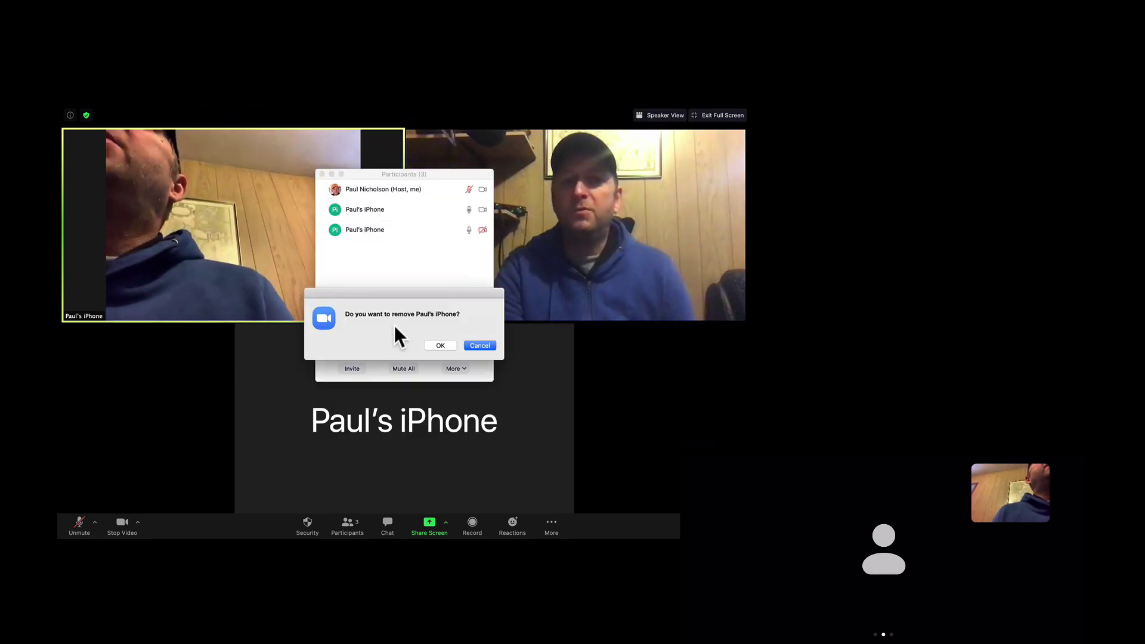
left_click(455, 349)
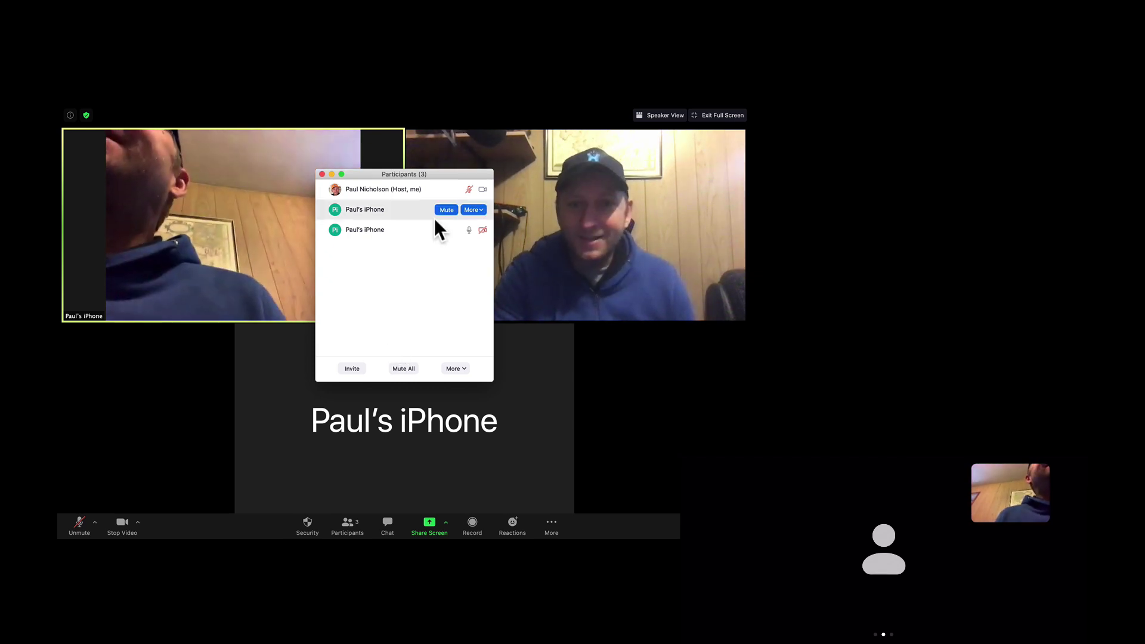
left_click(468, 232)
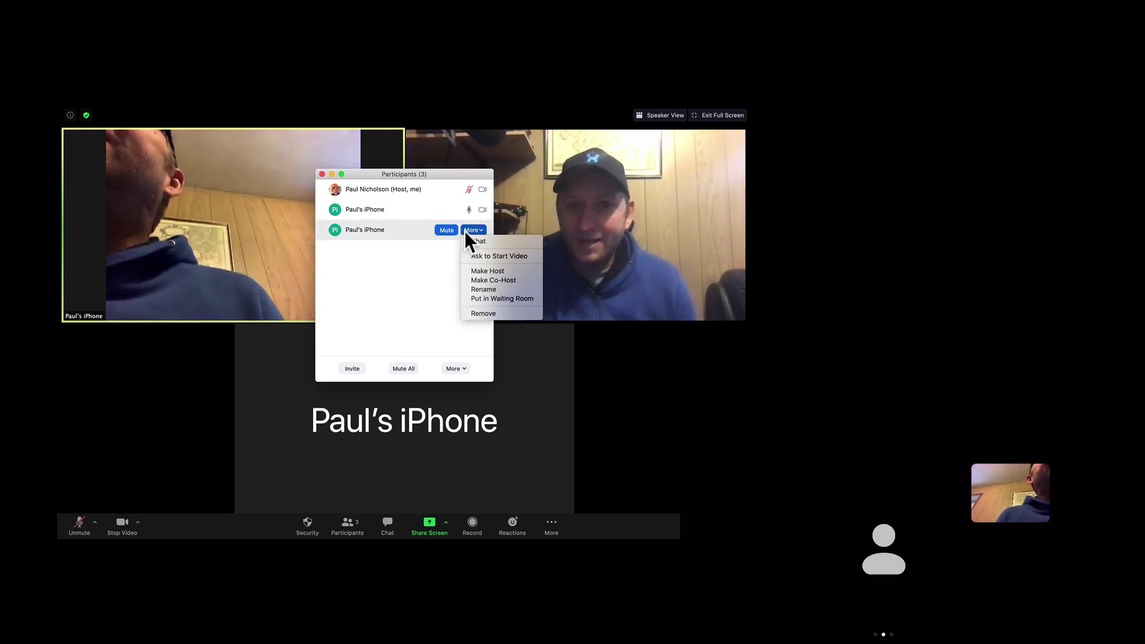
left_click(483, 314)
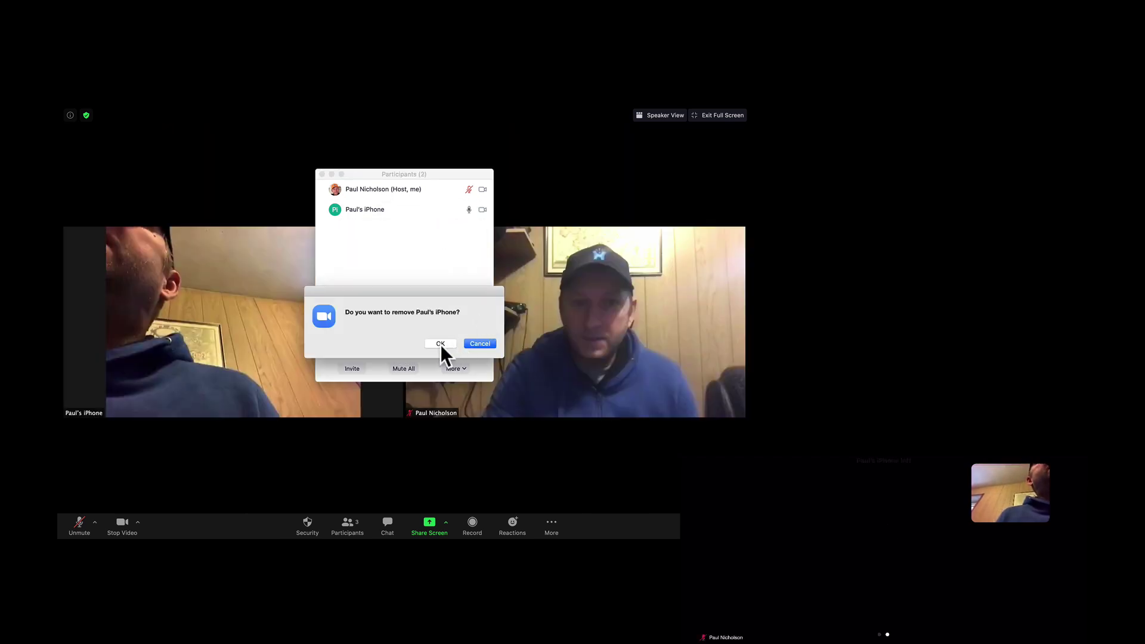
left_click(469, 344)
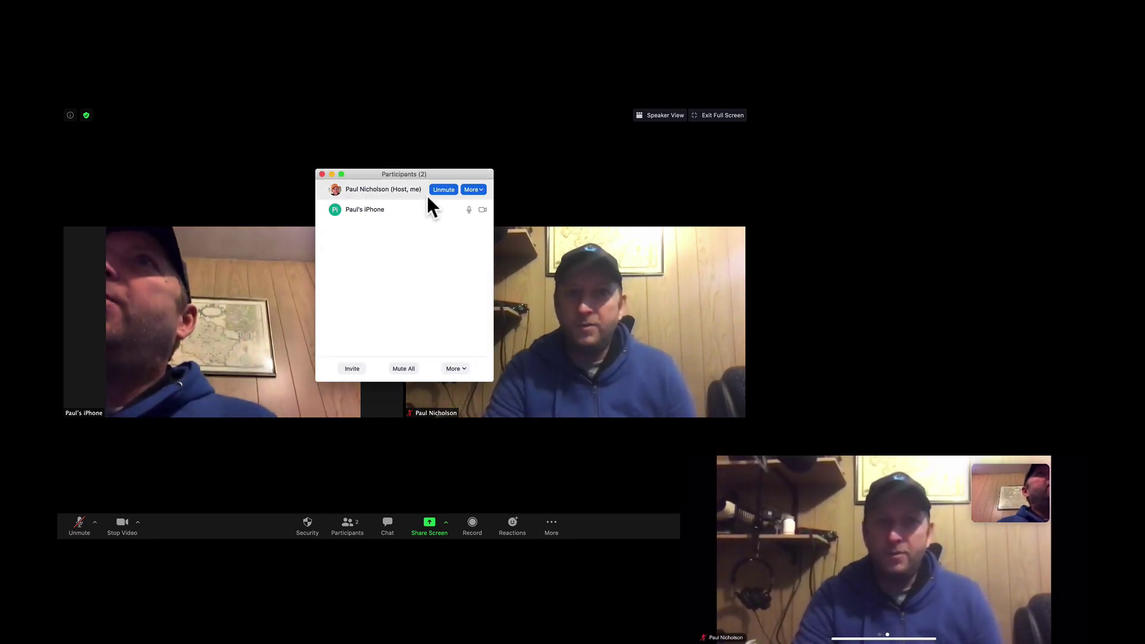
mouse_move(468, 212)
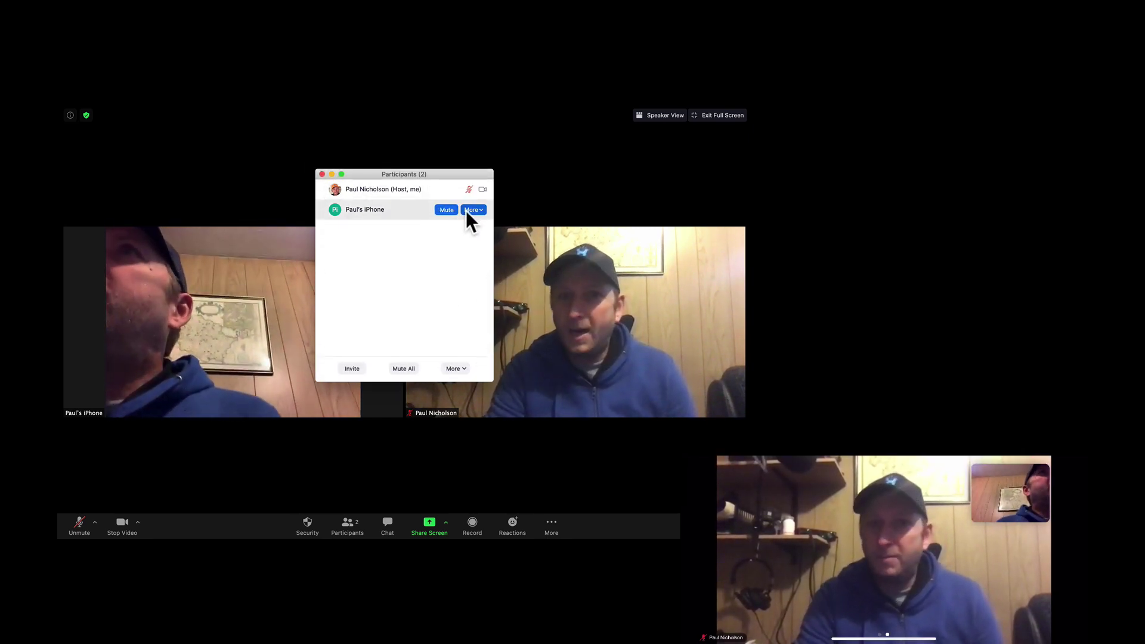
left_click(322, 175)
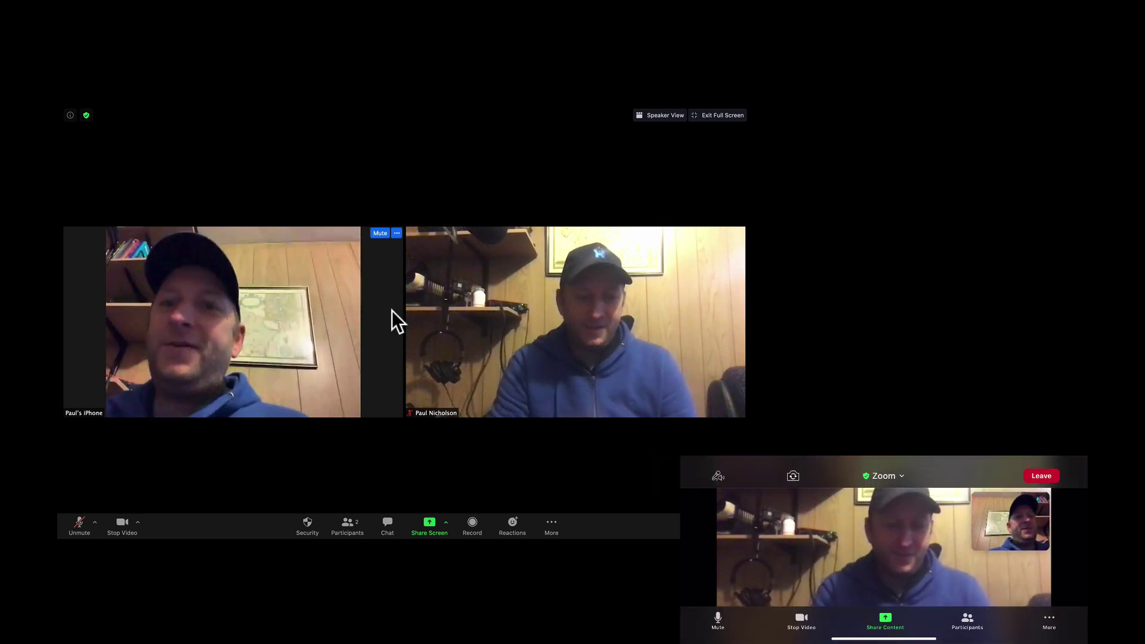